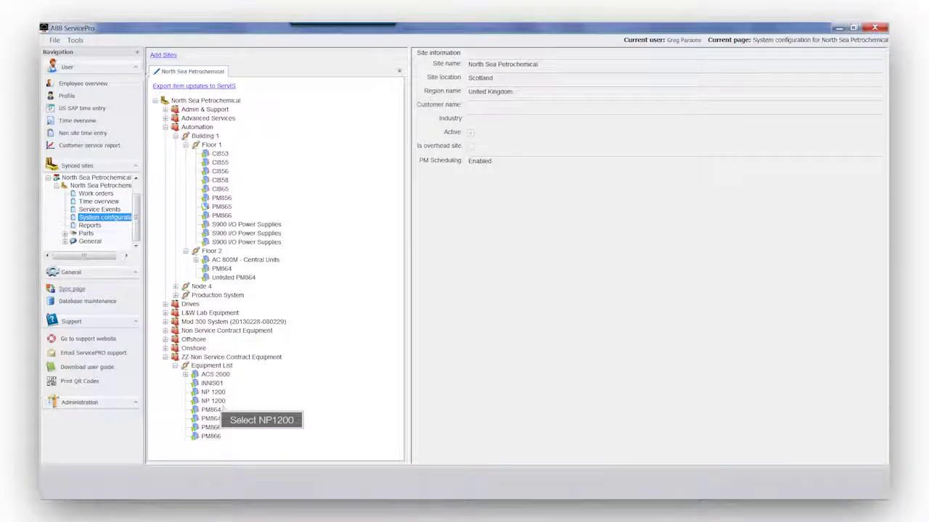
Review the parts list of the second NP 1200 in the Equipment List, including the details of the SSJB part
{"action": "left_click", "coordinate": [213, 400]}
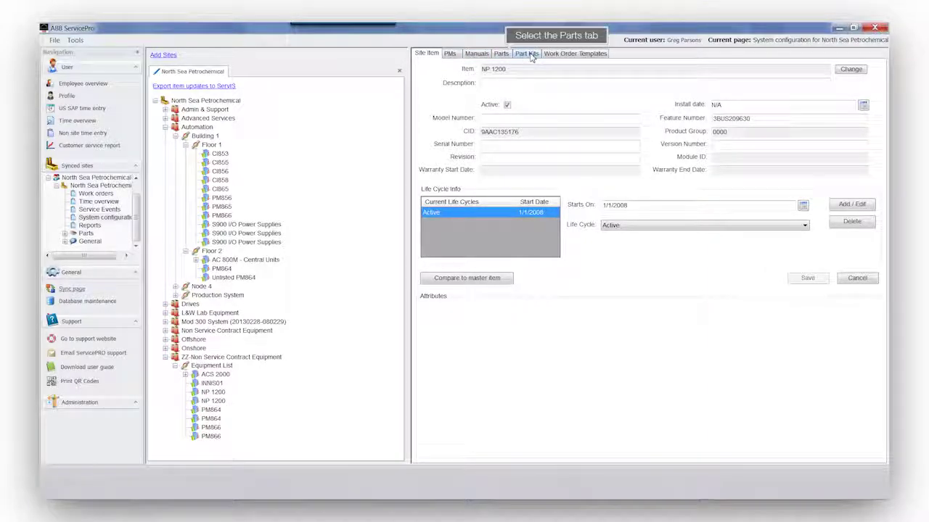
{"action": "left_click", "coordinate": [502, 55]}
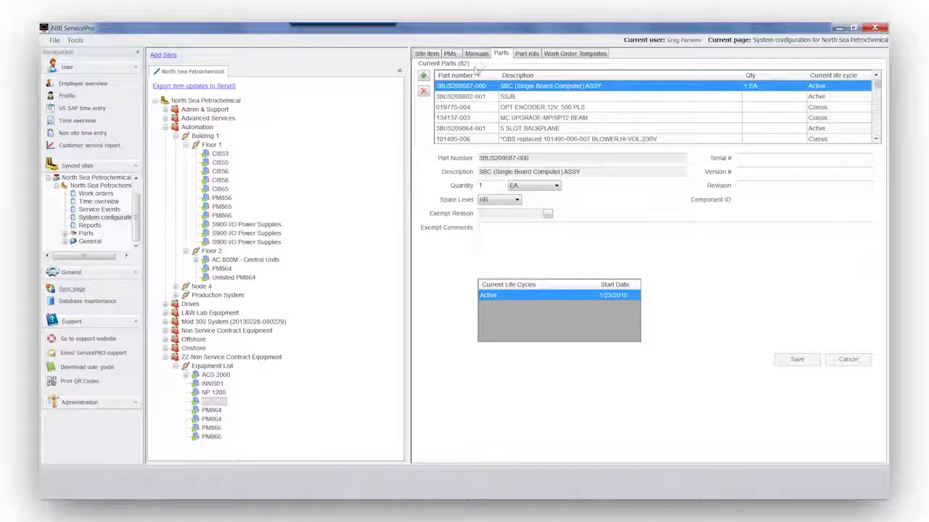
{"action": "left_click", "coordinate": [469, 96]}
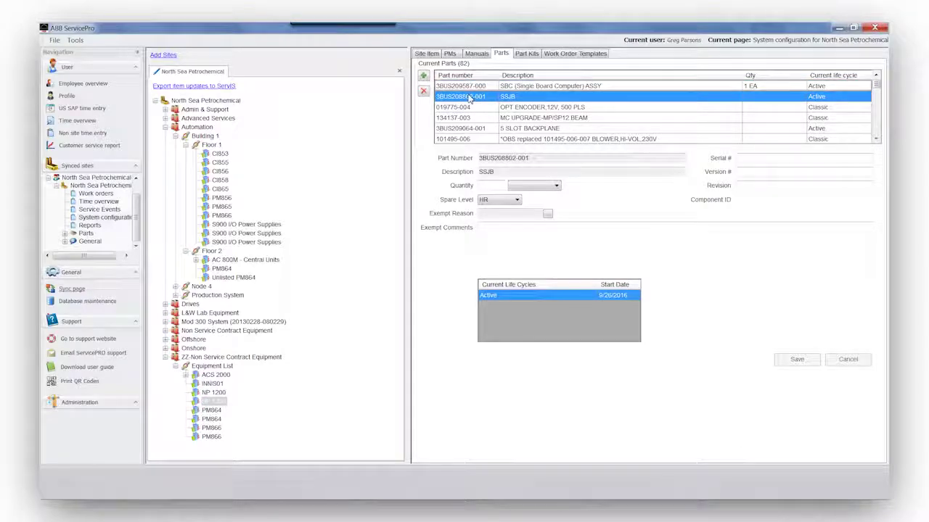
{"action": "key", "text": "ctrl+Down"}
{"action": "key", "text": "ctrl+Down"}
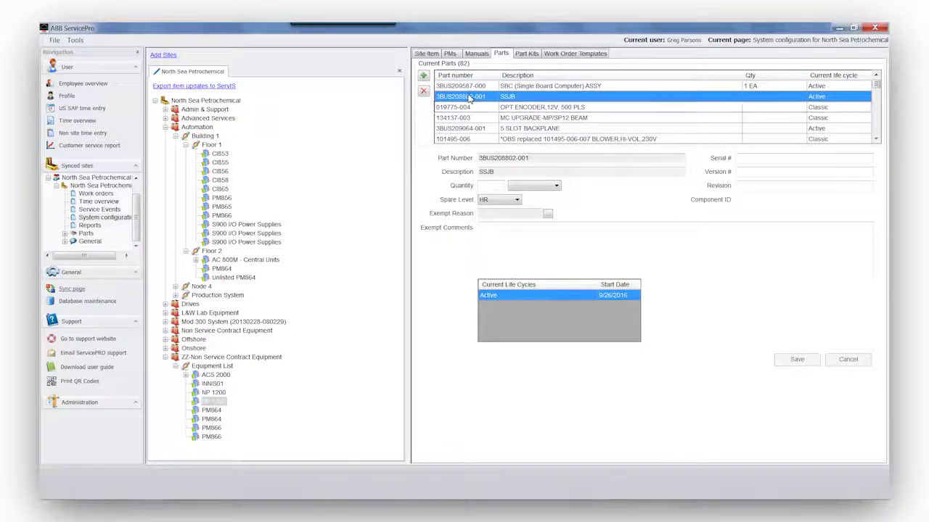
{"action": "key", "text": "ctrl+Down"}
{"action": "key", "text": "ctrl+Down"}
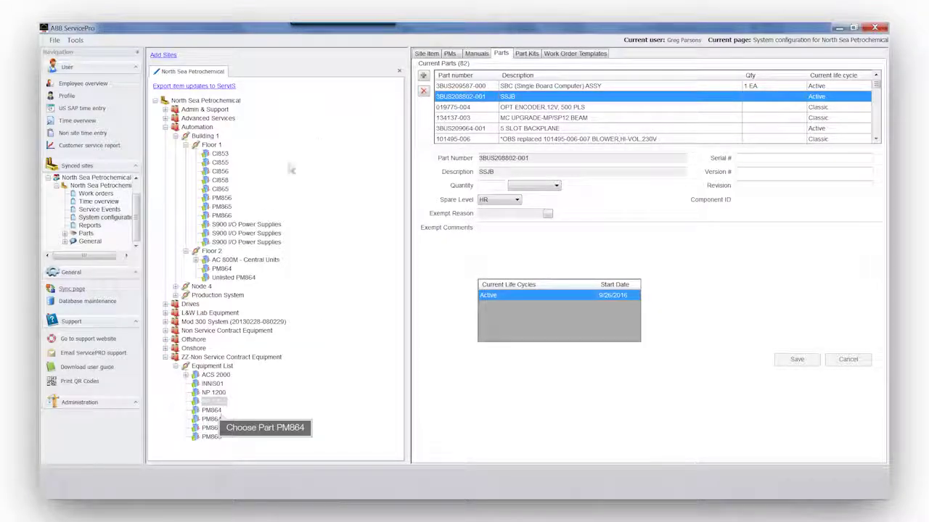
Compare the first PM864 in the Equipment List to its master item and copy all master library parts to the site item
{"action": "left_click", "coordinate": [212, 411]}
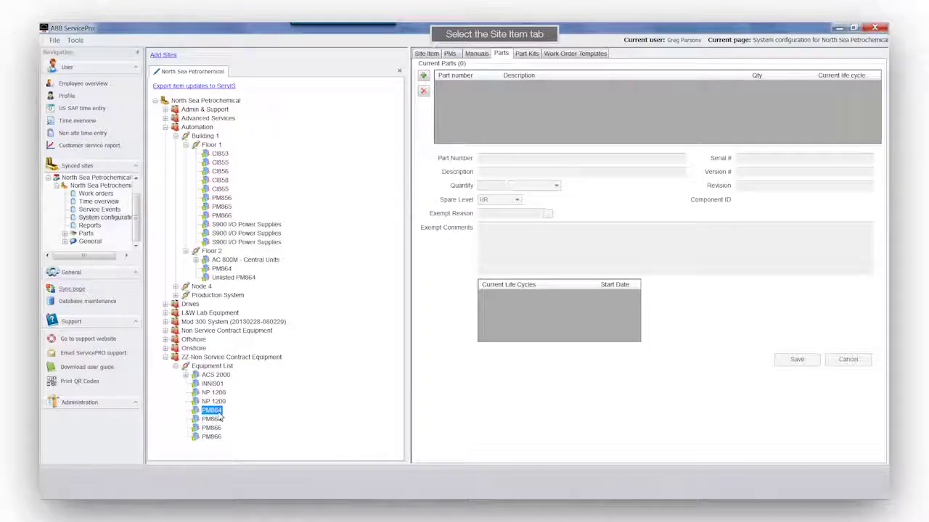
{"action": "left_click", "coordinate": [428, 56]}
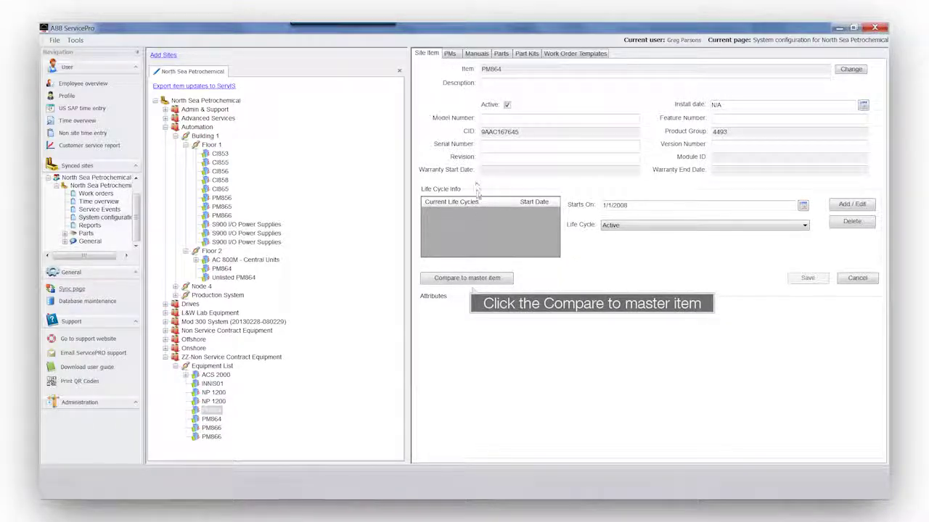
{"action": "left_click", "coordinate": [478, 278]}
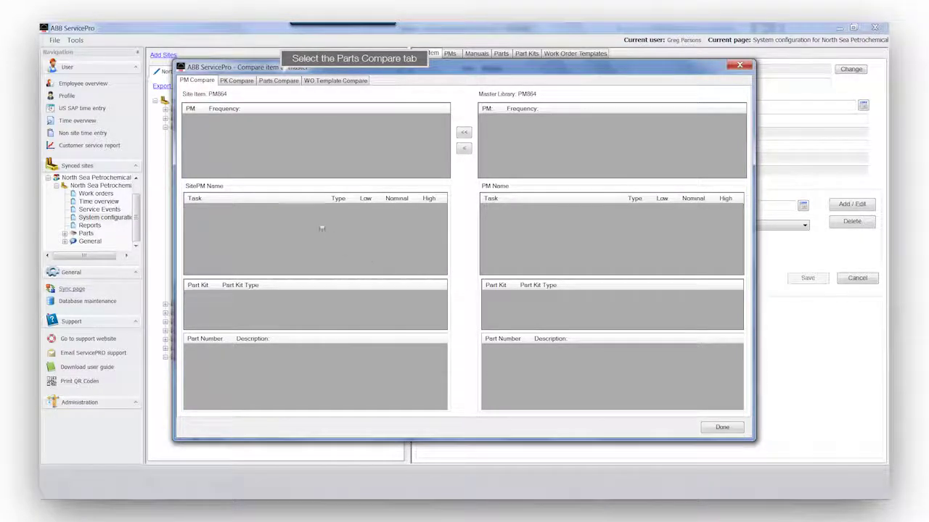
{"action": "left_click", "coordinate": [278, 82]}
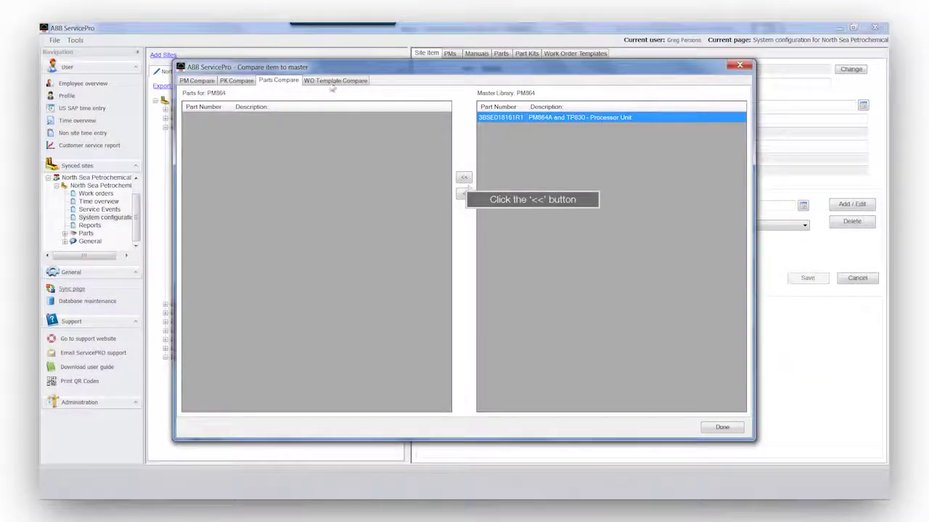
{"action": "left_click", "coordinate": [464, 178]}
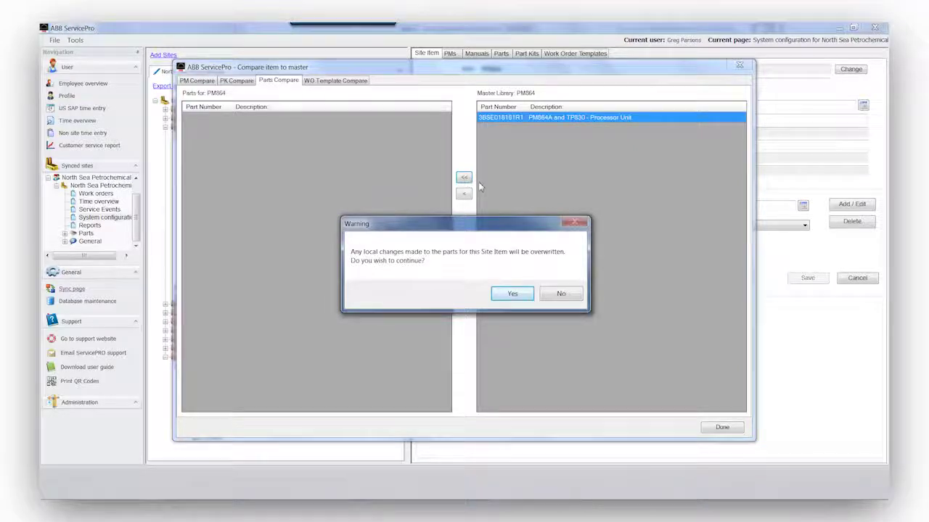
{"action": "left_click", "coordinate": [512, 293]}
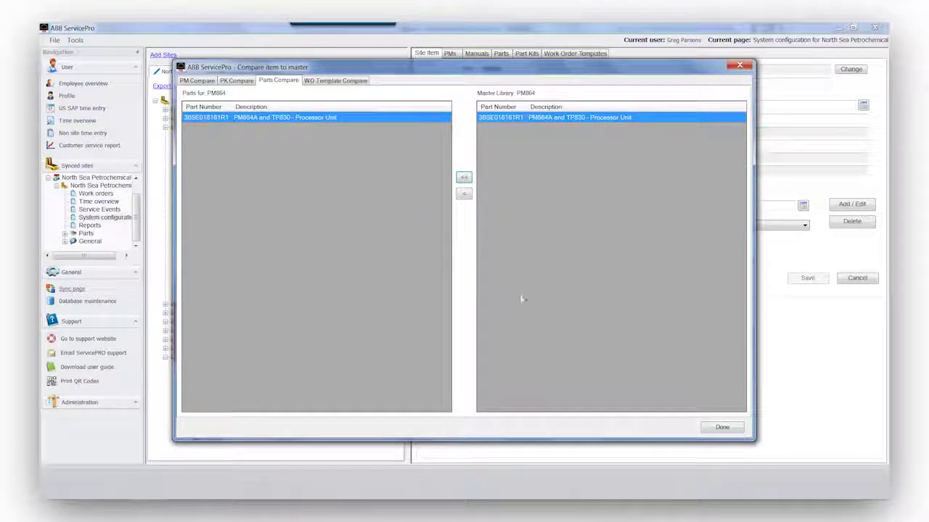
{"action": "left_click", "coordinate": [719, 428]}
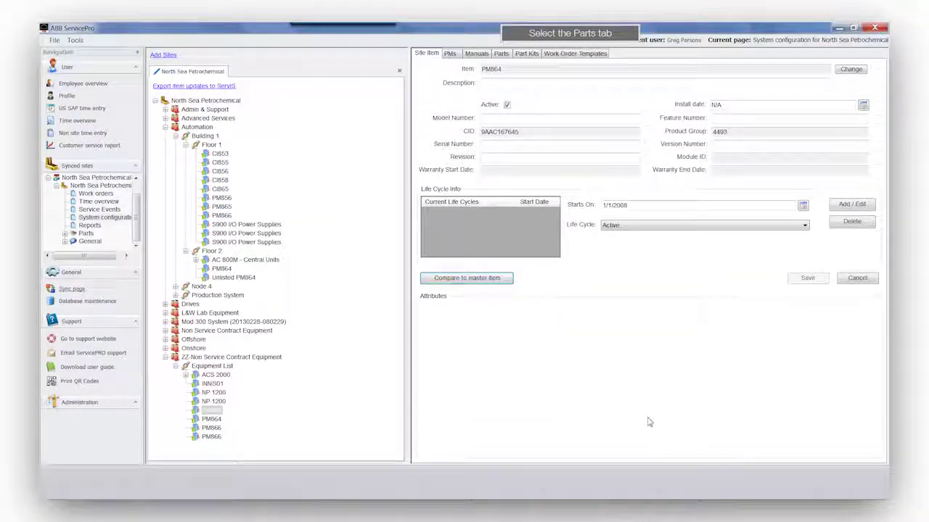
Set the quantity of the first PM864's processor unit part to 1 EA and save it
{"action": "left_click", "coordinate": [501, 53]}
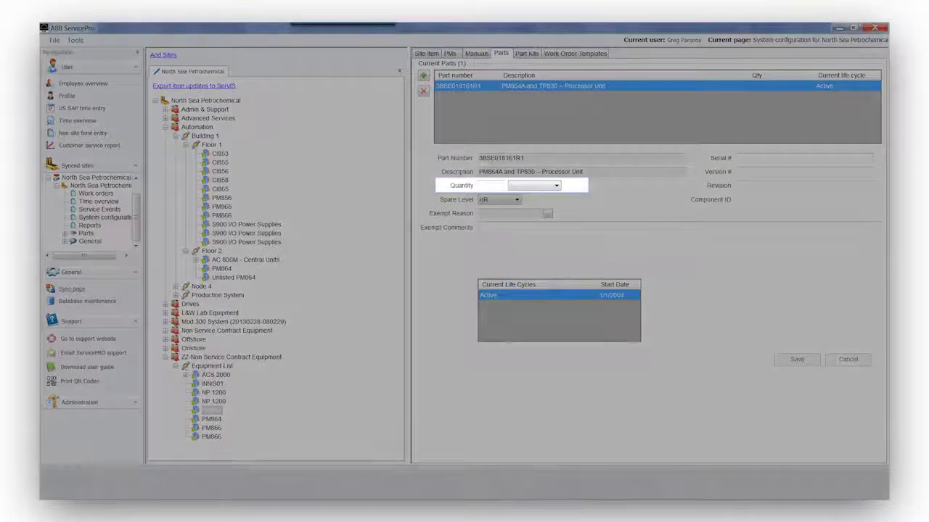
{"action": "left_click", "coordinate": [491, 183]}
{"action": "type", "text": "1"}
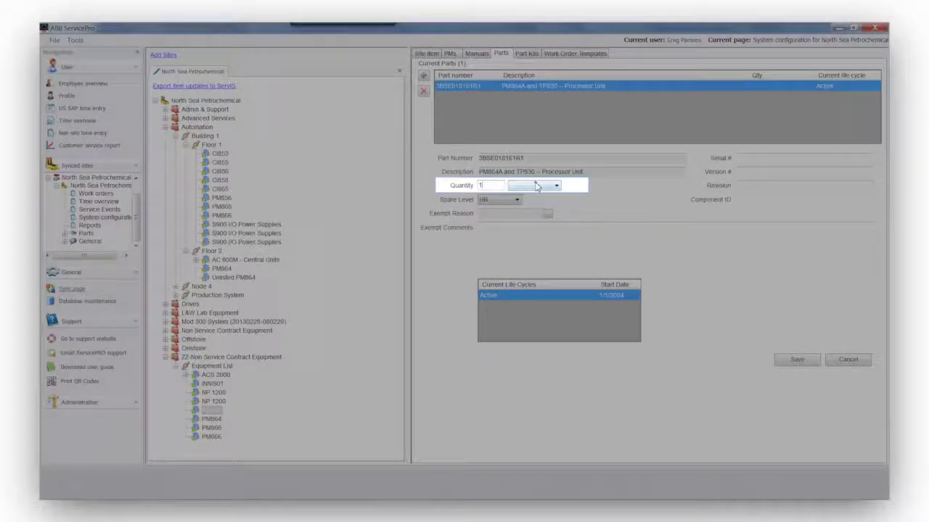
{"action": "left_click", "coordinate": [536, 186]}
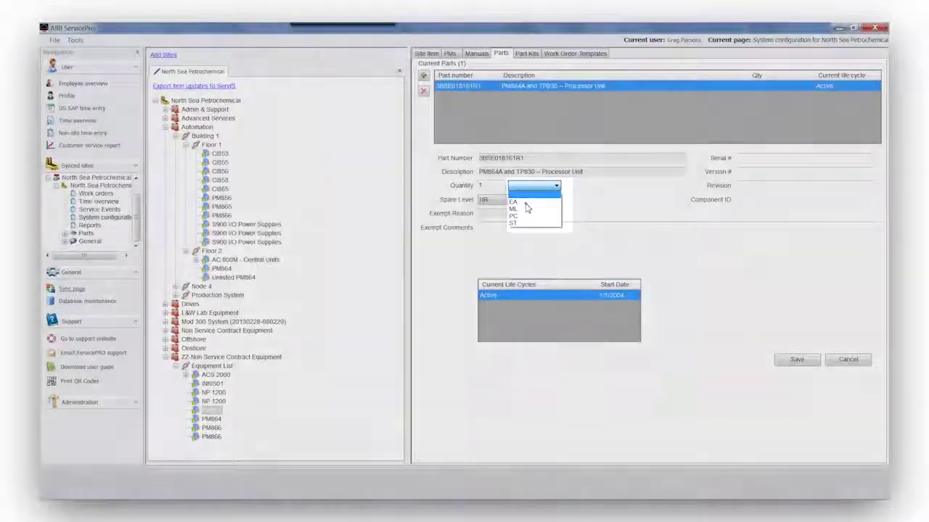
{"action": "left_click", "coordinate": [532, 202]}
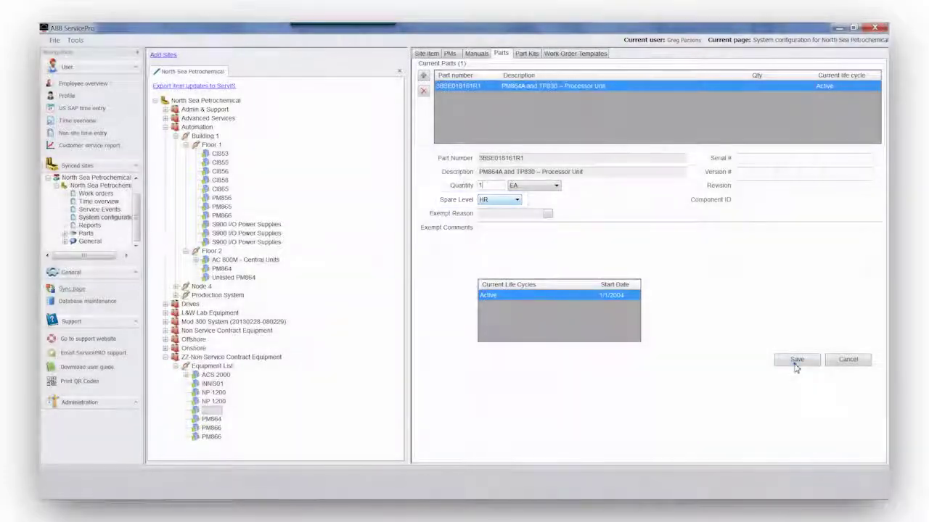
{"action": "left_click", "coordinate": [796, 360]}
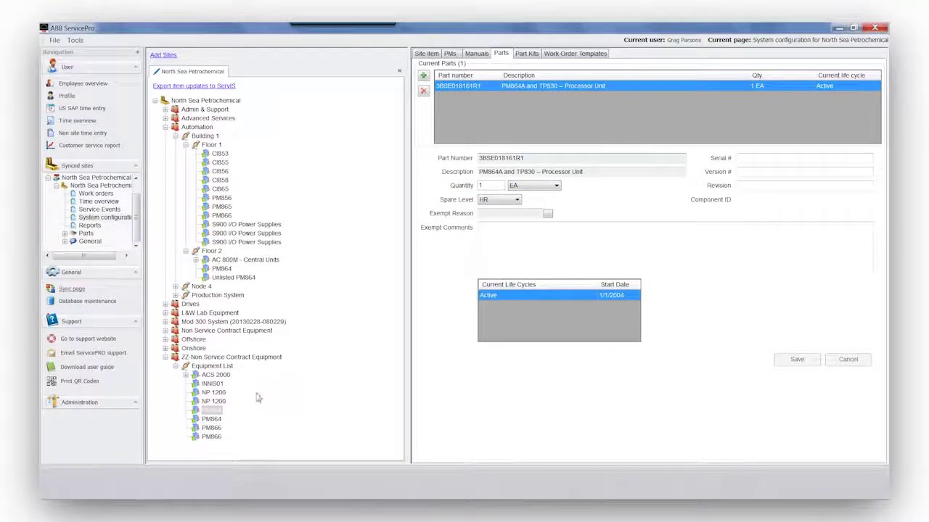
For the second PM864 in the Equipment List, search all parts for pm864 and choose part 3BSE018150R1, PM864 Processor Unit
{"action": "left_click", "coordinate": [212, 419]}
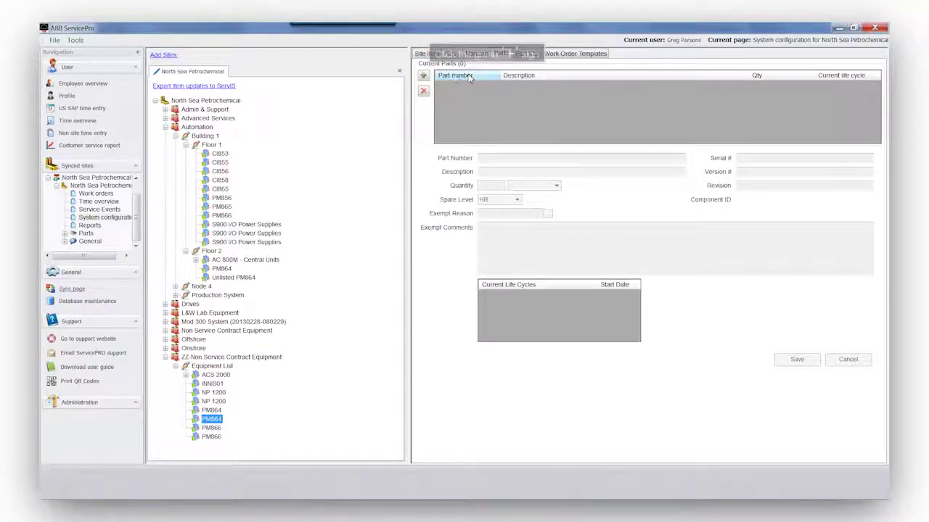
{"action": "left_click", "coordinate": [425, 77]}
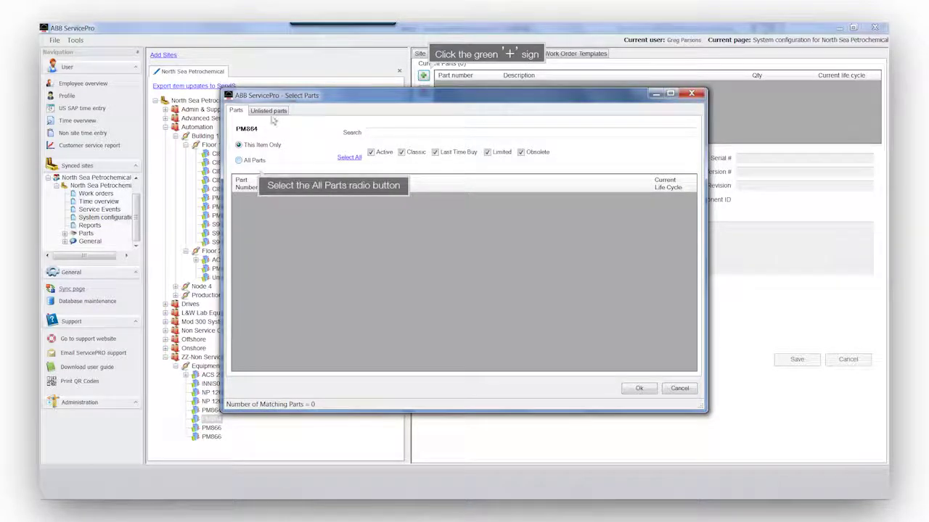
{"action": "left_click", "coordinate": [255, 160]}
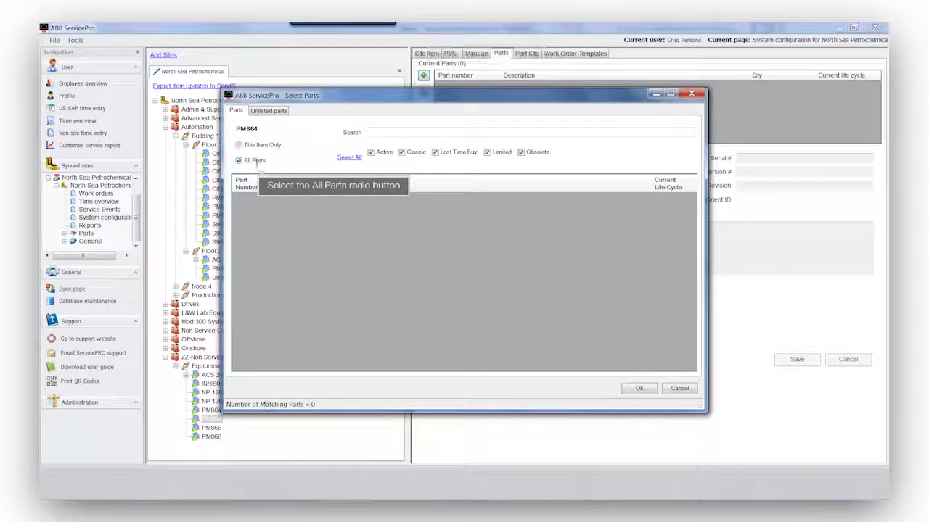
{"action": "left_click", "coordinate": [384, 132]}
{"action": "type", "text": "p"}
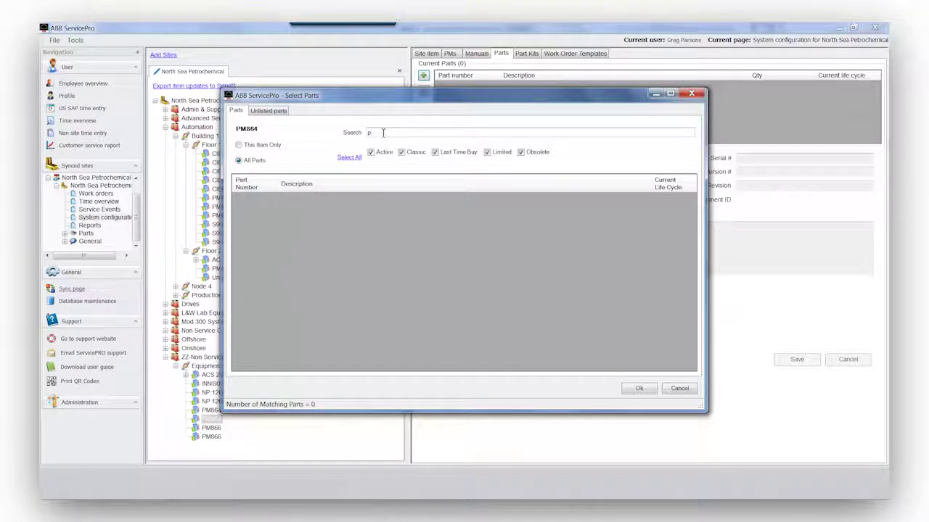
{"action": "type", "text": "m864"}
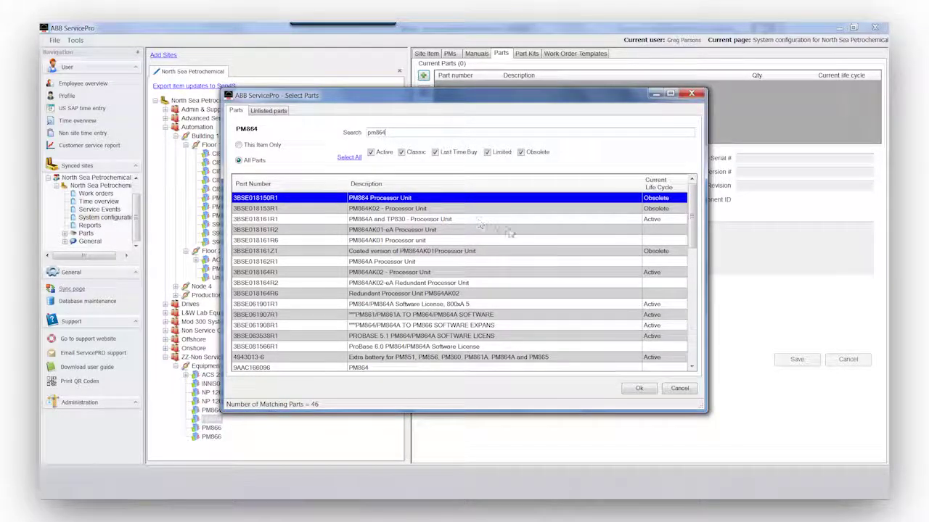
{"action": "left_click", "coordinate": [636, 389]}
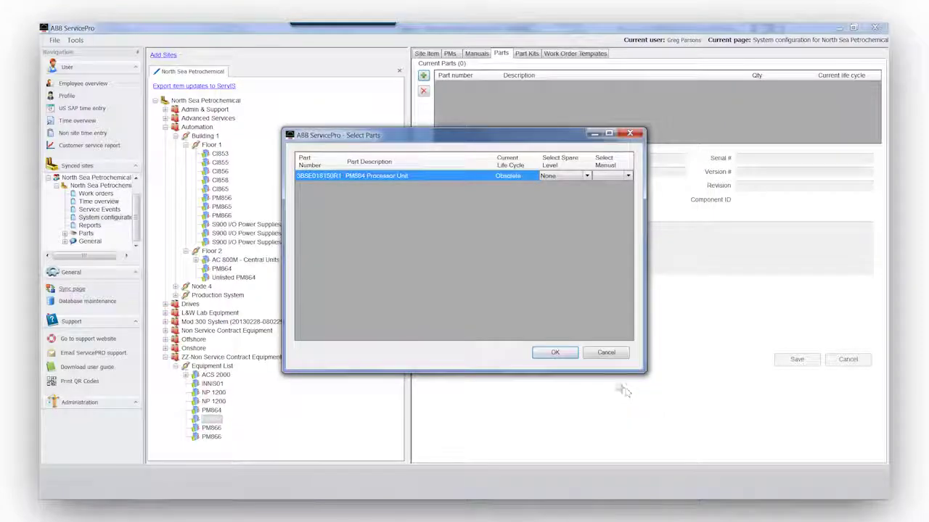
Set the chosen part's spare level to HR and add it to the site item
{"action": "left_click", "coordinate": [587, 176]}
{"action": "left_click", "coordinate": [553, 191]}
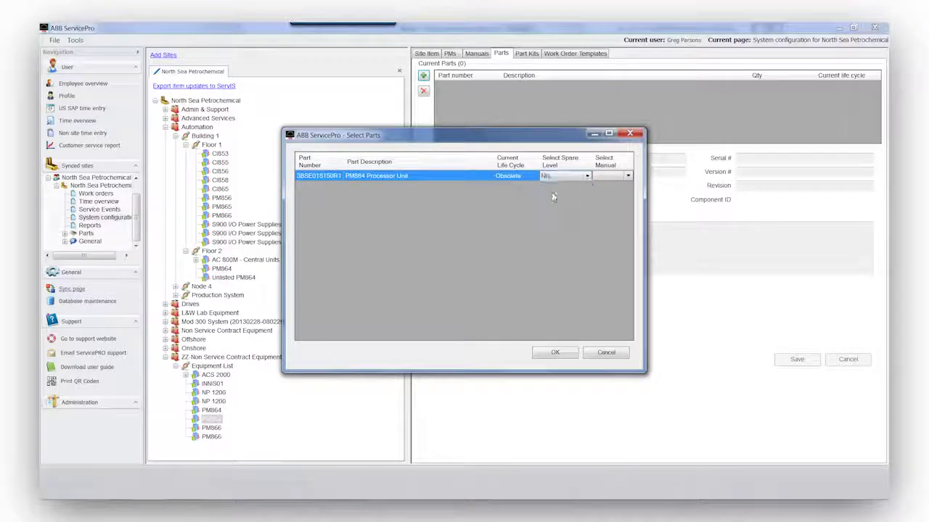
{"action": "left_click", "coordinate": [554, 353]}
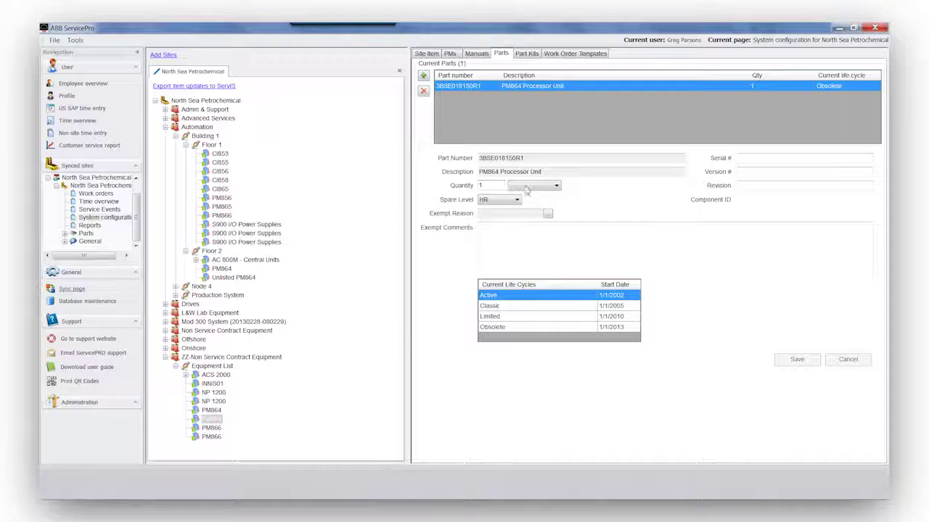
Set the PM864 Processor Unit part's quantity unit to EA and save the part
{"action": "left_click", "coordinate": [551, 188]}
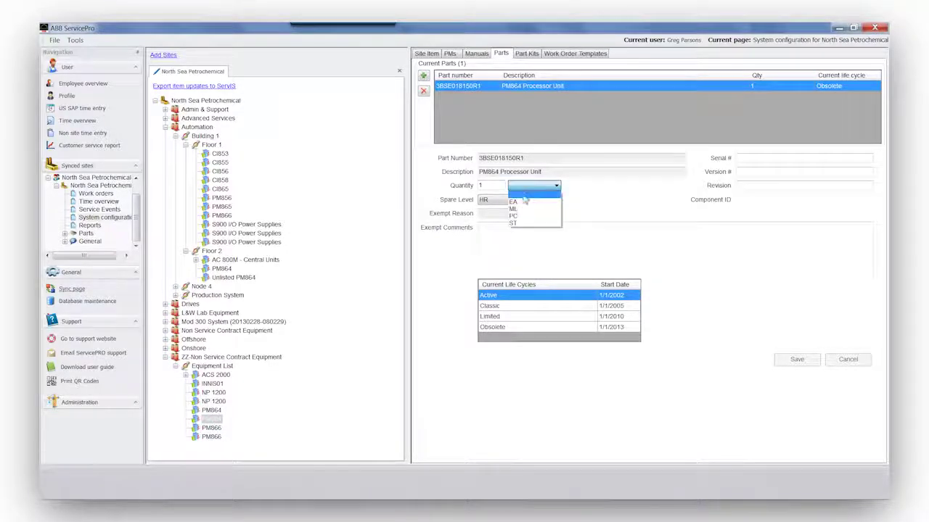
{"action": "left_click", "coordinate": [515, 203]}
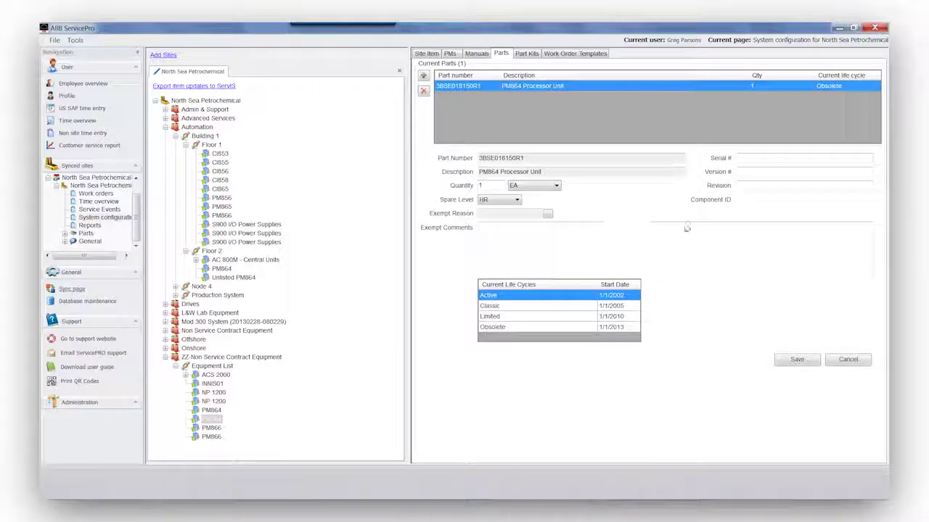
{"action": "left_click", "coordinate": [796, 360]}
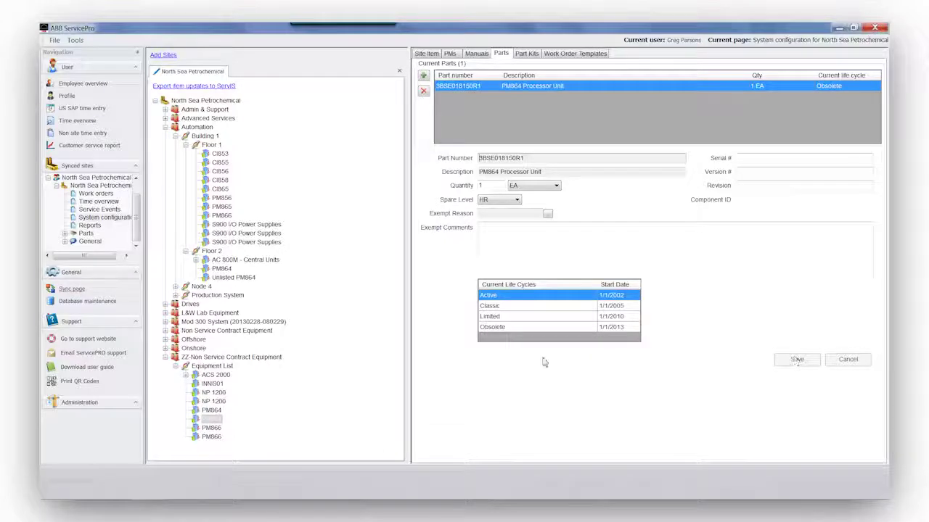
View the parts assigned to INNIS01, and return to the parts of the second PM864
{"action": "left_click", "coordinate": [211, 385]}
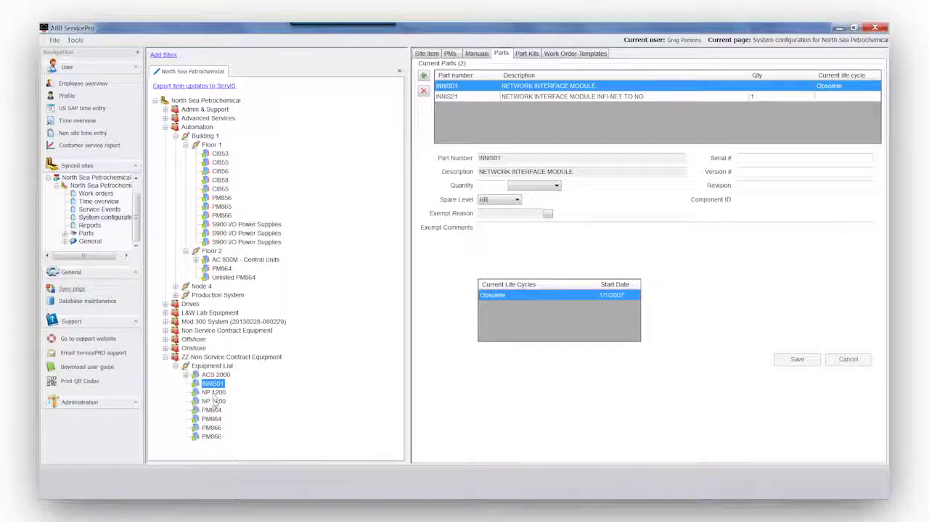
{"action": "left_click", "coordinate": [212, 419]}
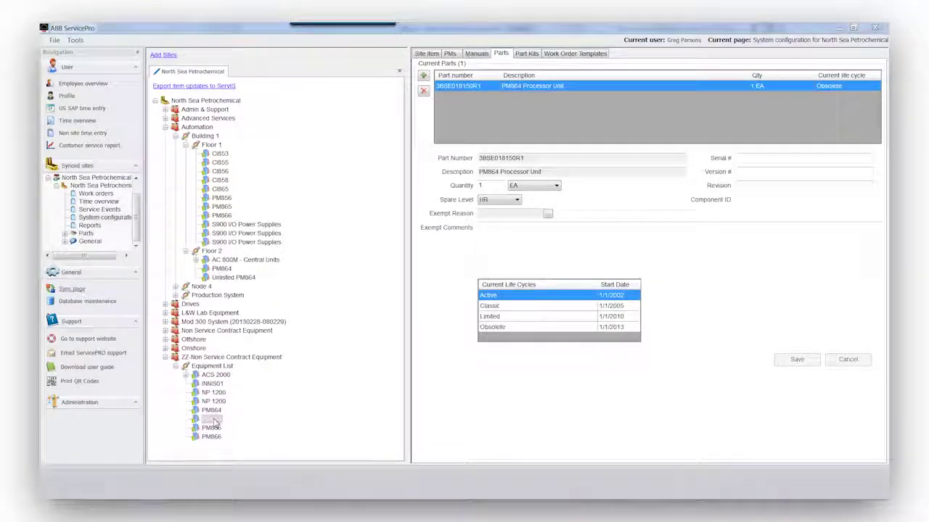